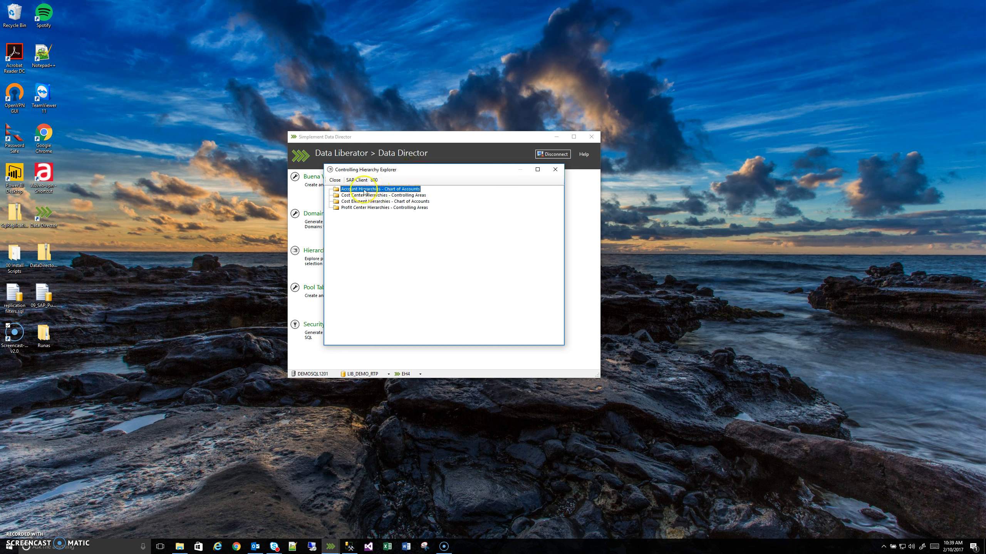
# - Expand the account hierarchies for chart of accounts BANK through BANK.BANK and 10000000.BANK down to the children of 10100000.BANK
pyautogui.doubleClick(363, 192)
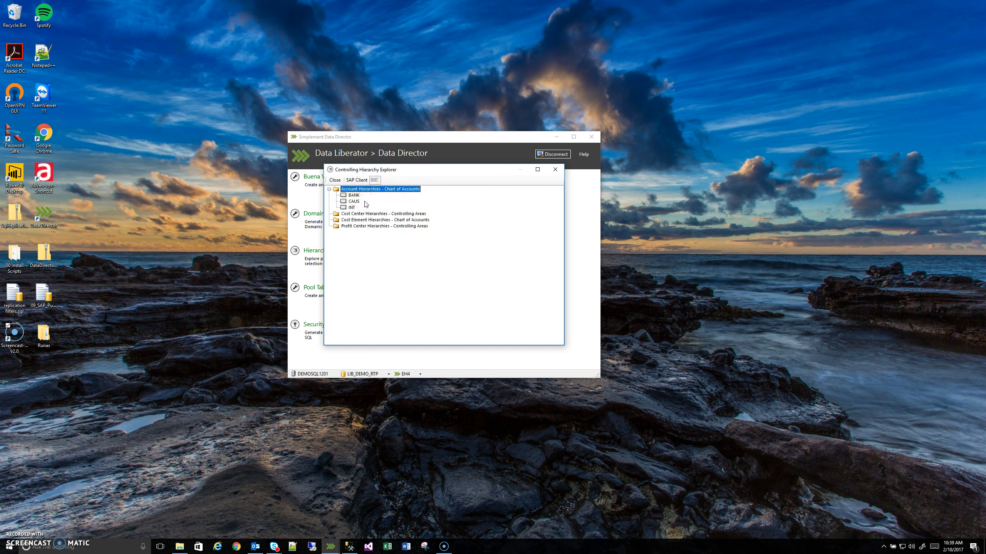
pyautogui.doubleClick(354, 196)
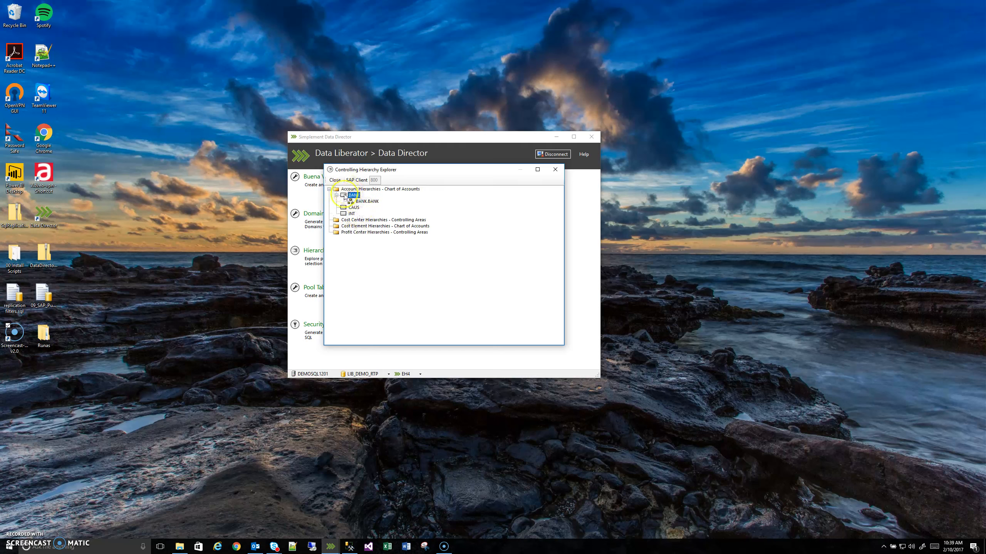
pyautogui.doubleClick(365, 201)
pyautogui.click(367, 209)
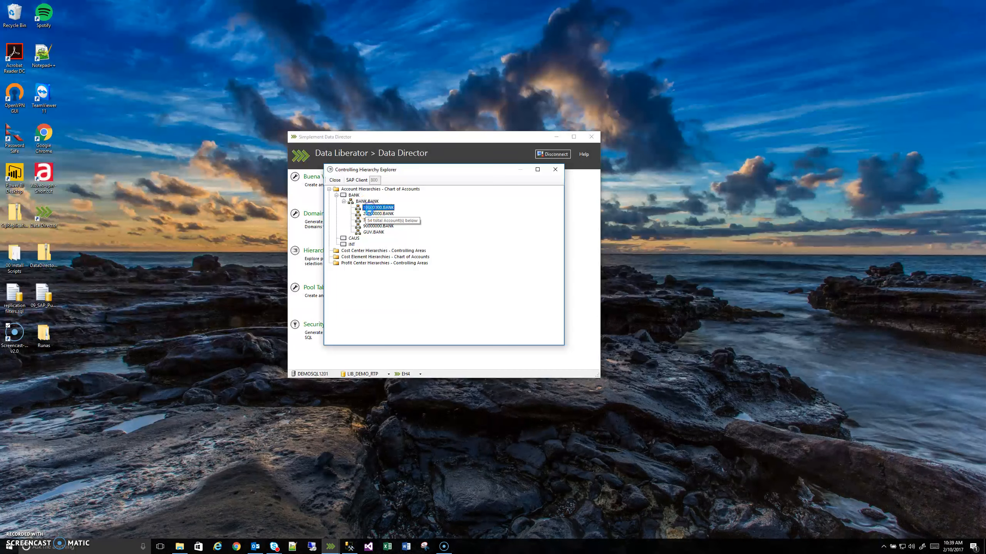
pyautogui.doubleClick(367, 209)
pyautogui.doubleClick(376, 214)
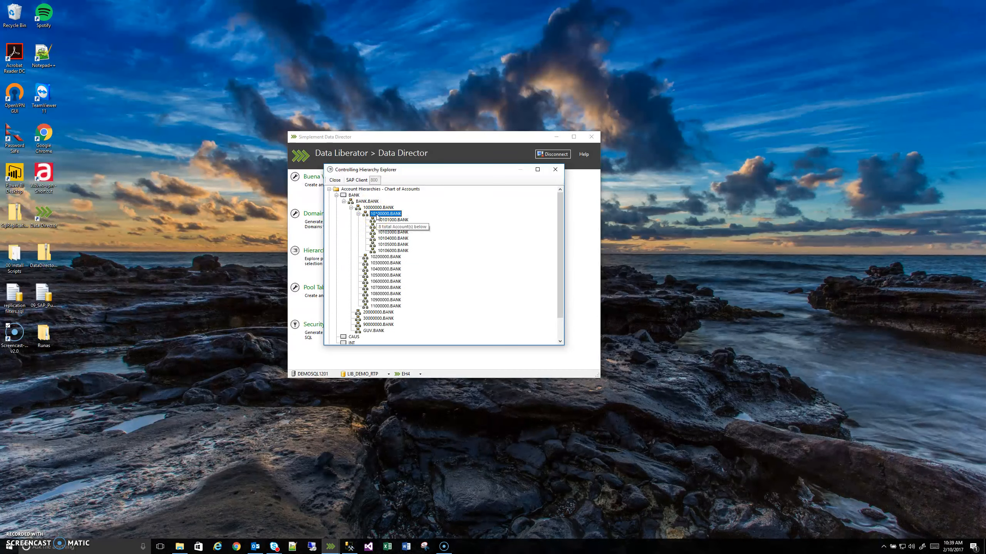
pyautogui.click(385, 216)
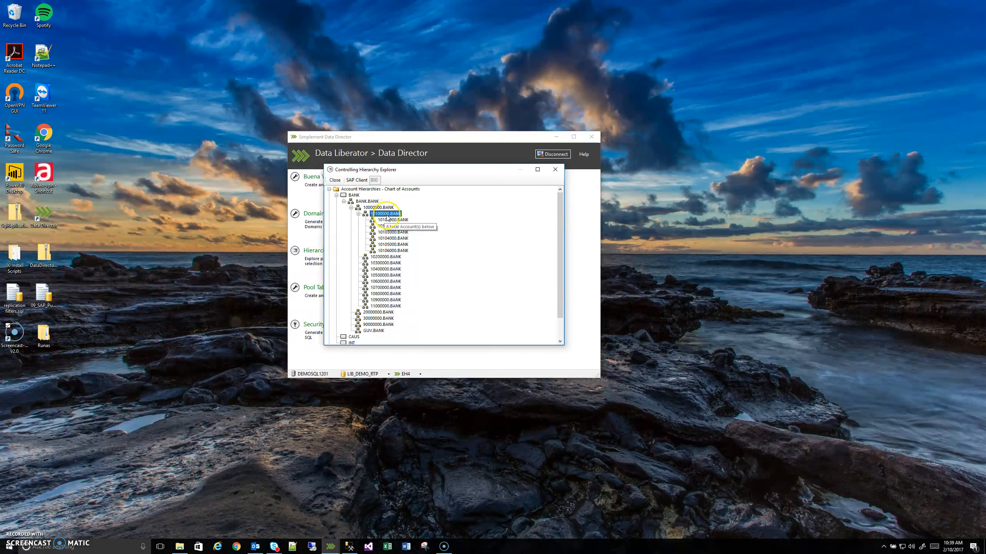
# - Check the account and level summary of the BANK.BANK hierarchy, and collapse the Account Hierarchies tree
pyautogui.click(336, 196)
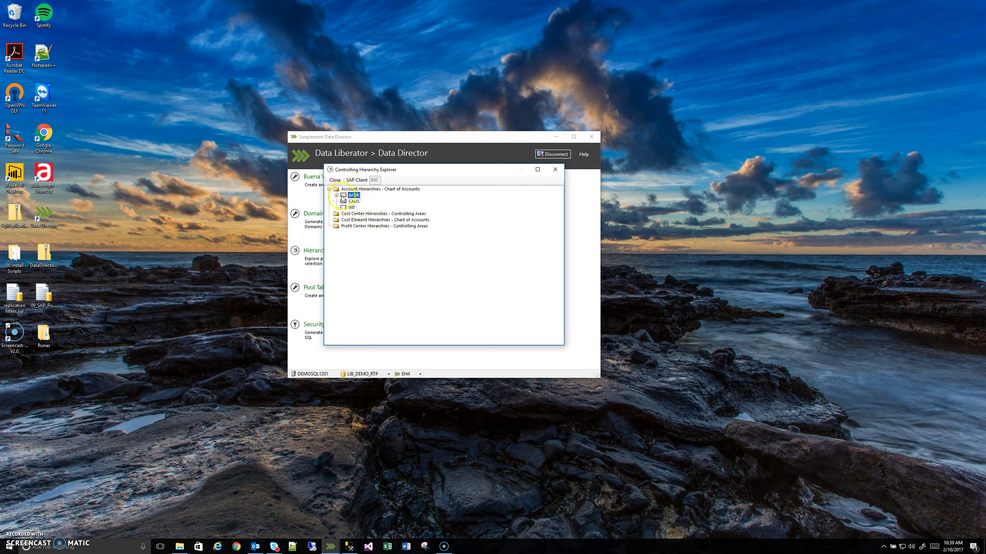
pyautogui.click(329, 189)
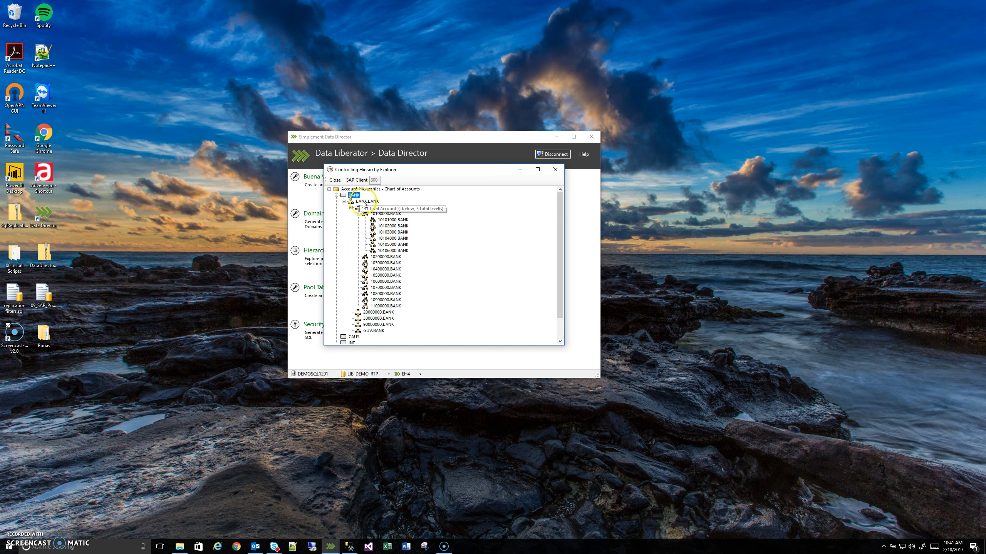
pyautogui.click(363, 201)
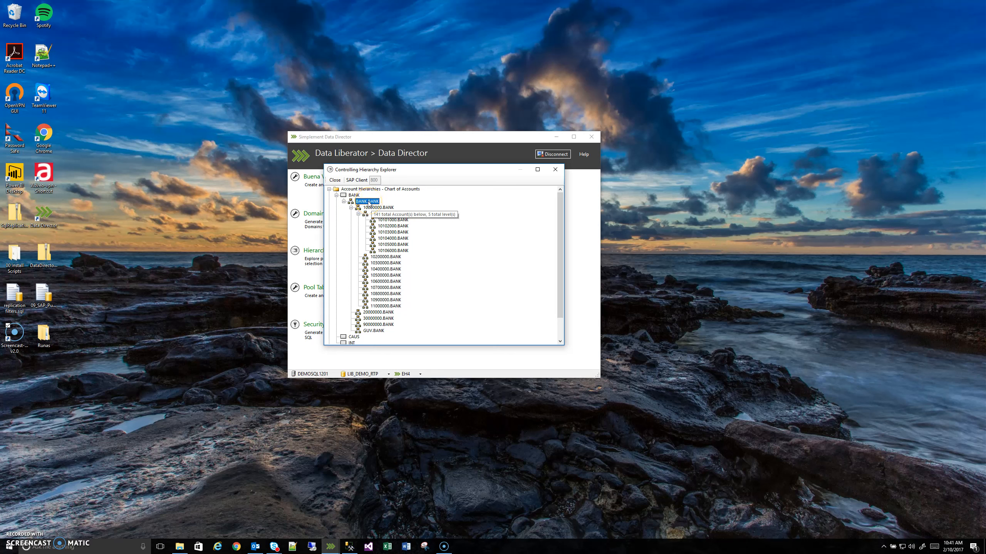
pyautogui.click(344, 201)
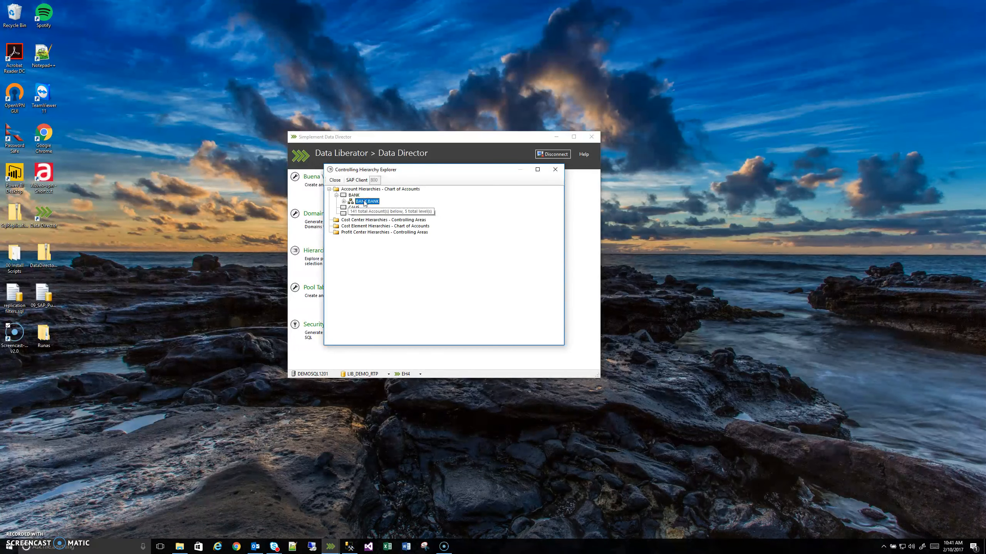
pyautogui.click(329, 189)
# - Expand chart of accounts BANK in the Cost Element Hierarchies through BAB and PRIMKO, and select the SONSTPRIM node
pyautogui.doubleClick(352, 195)
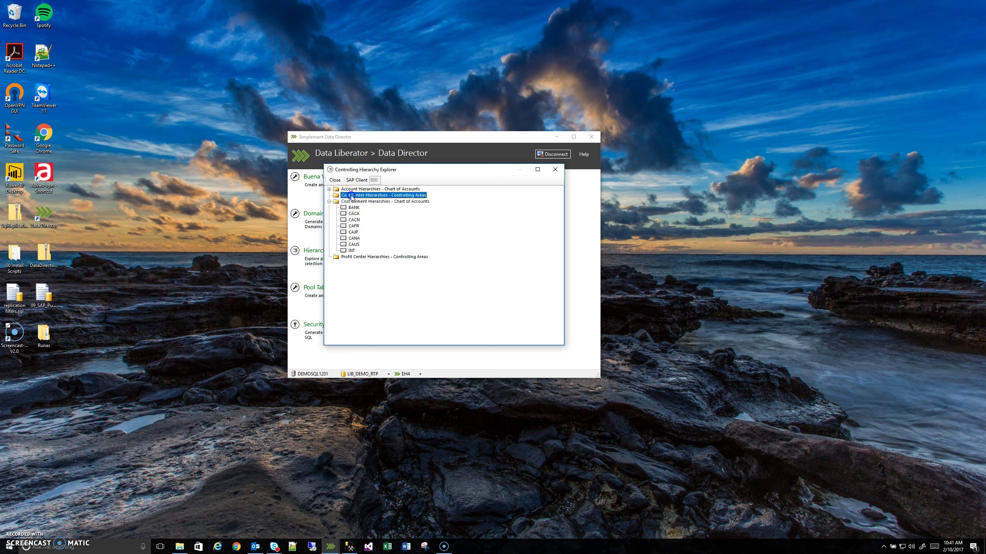
pyautogui.click(329, 189)
pyautogui.doubleClick(352, 208)
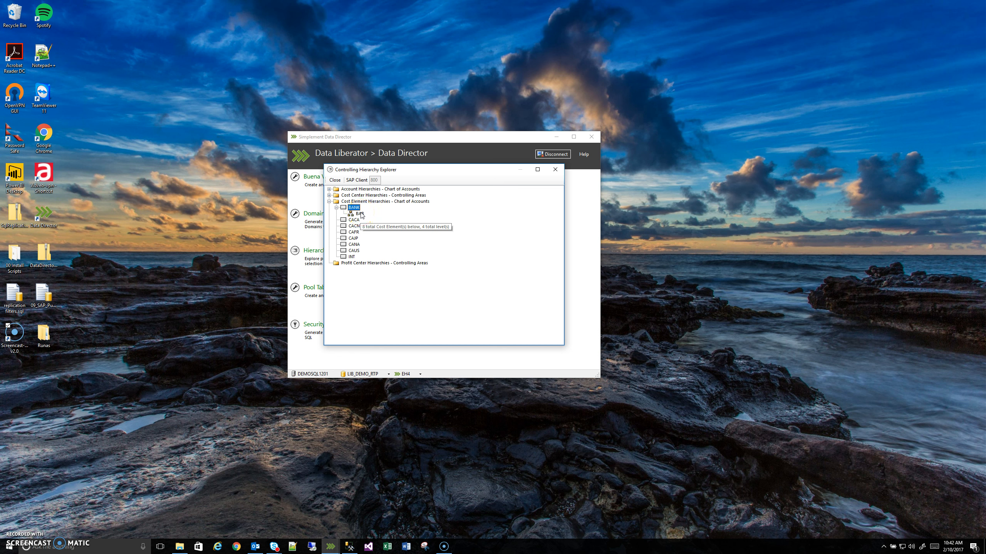
pyautogui.doubleClick(360, 214)
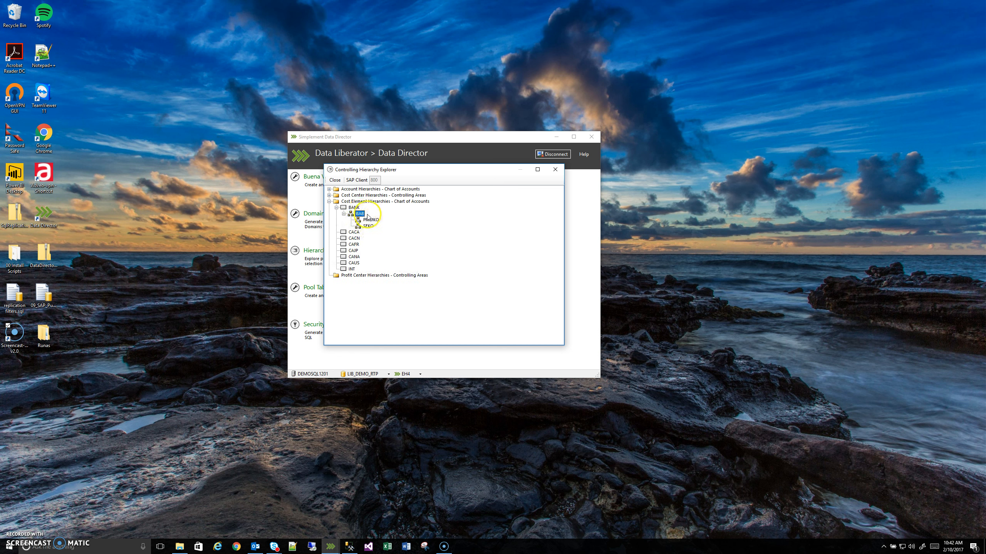
pyautogui.doubleClick(370, 220)
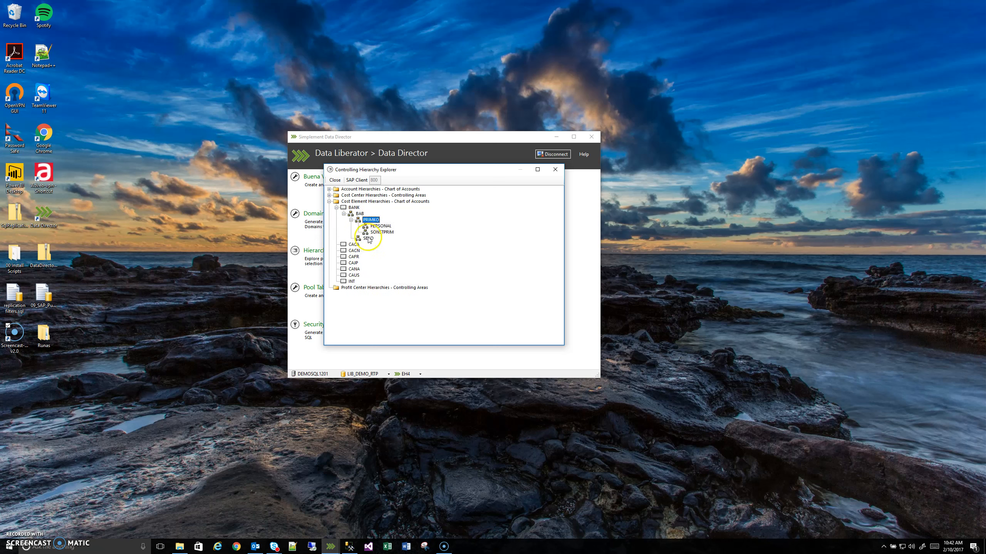
pyautogui.click(376, 233)
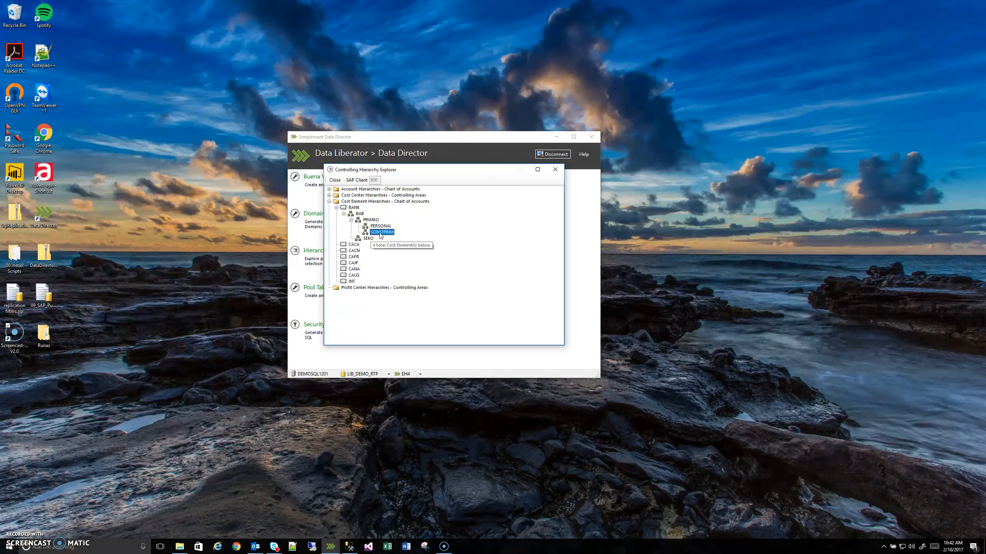
pyautogui.click(381, 233)
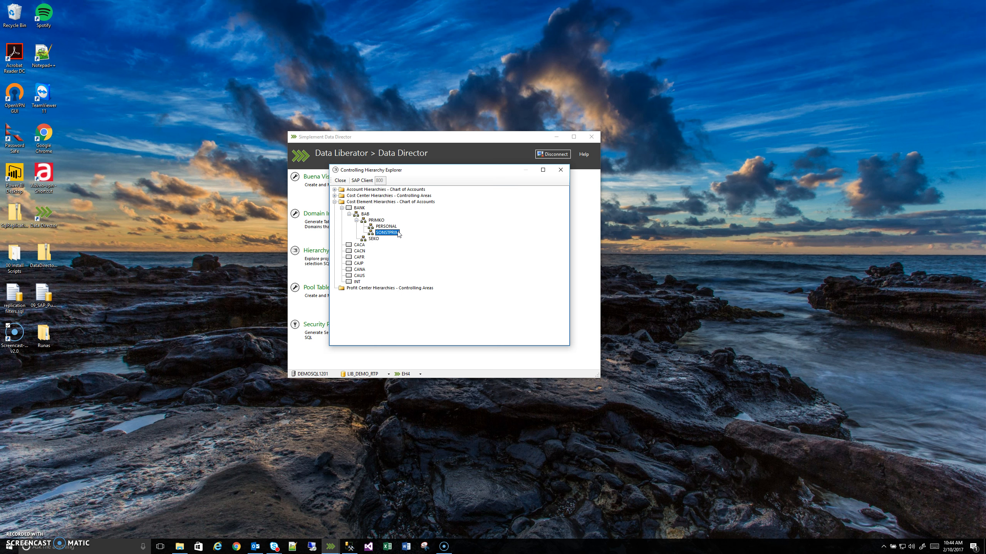
# - Script the SONSTPRIM node selection to the clipboard
pyautogui.click(388, 233)
pyautogui.rightClick(388, 234)
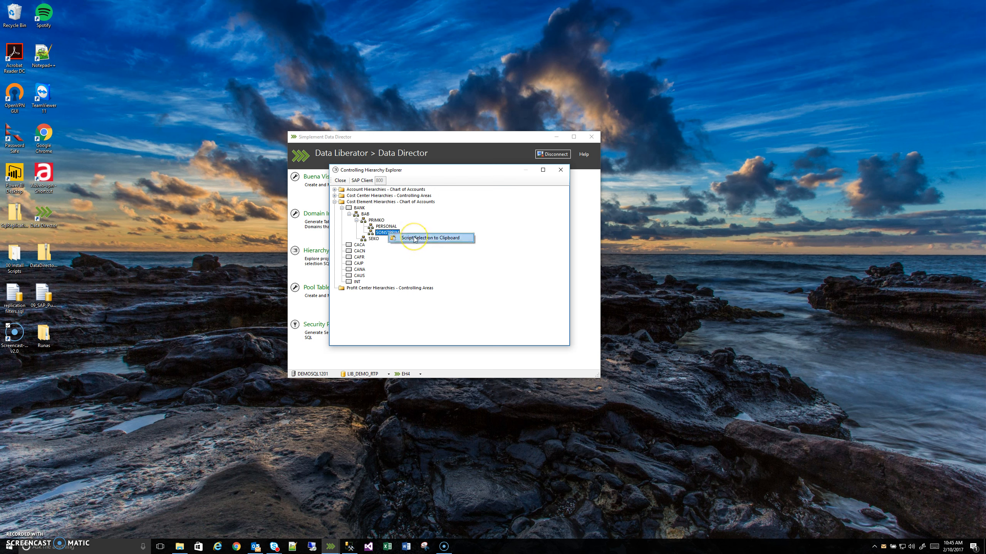
pyautogui.click(414, 239)
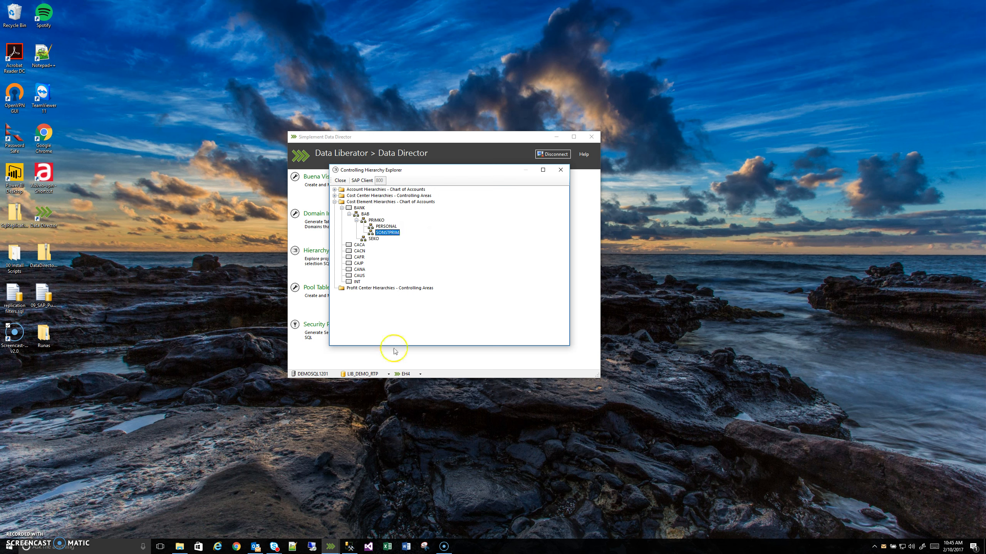
# - Switch to SQL Server Management Studio and paste the generated hierarchy script into the empty SQLQuery3.sql query
pyautogui.click(350, 548)
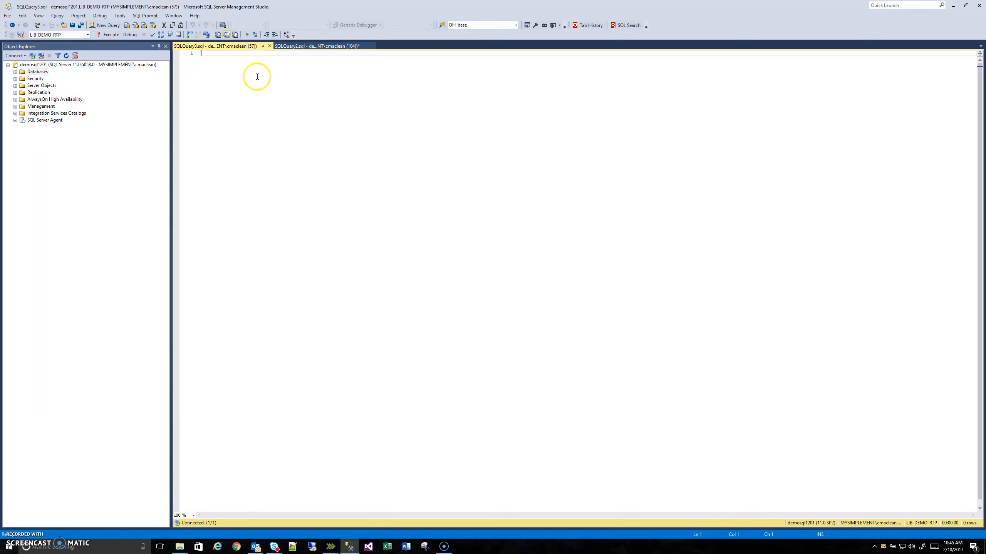
pyautogui.rightClick(248, 63)
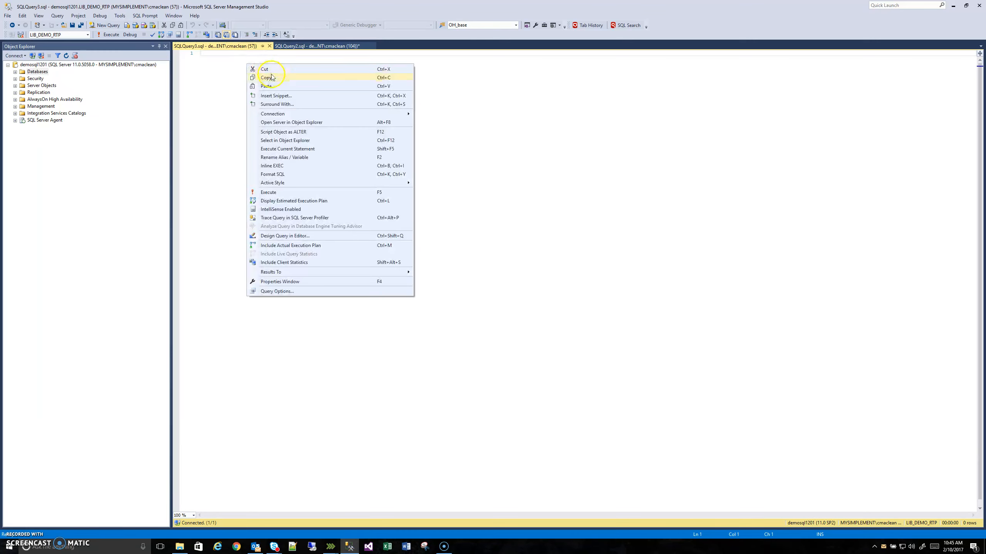
pyautogui.click(273, 89)
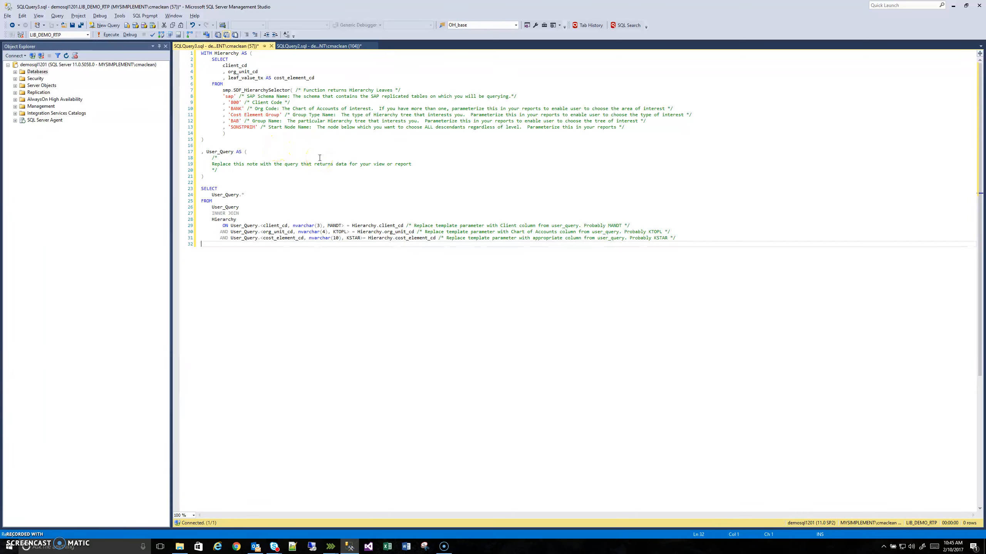
# - Examine the pasted script's Hierarchy subquery, the User_Query placeholder note and the final SELECT that joins them
pyautogui.moveTo(226, 134); pyautogui.dragTo(199, 58)
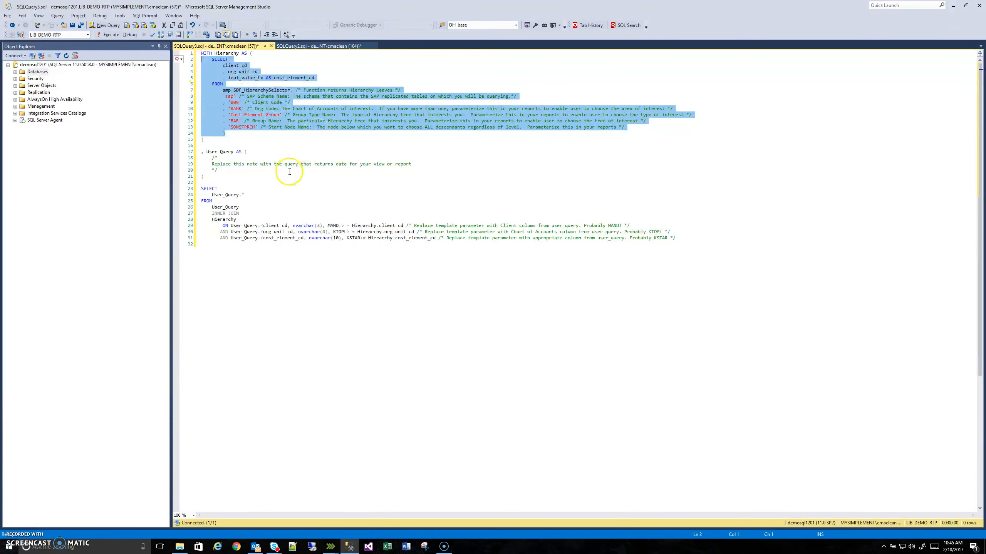
pyautogui.click(273, 145)
pyautogui.moveTo(218, 171); pyautogui.dragTo(197, 156)
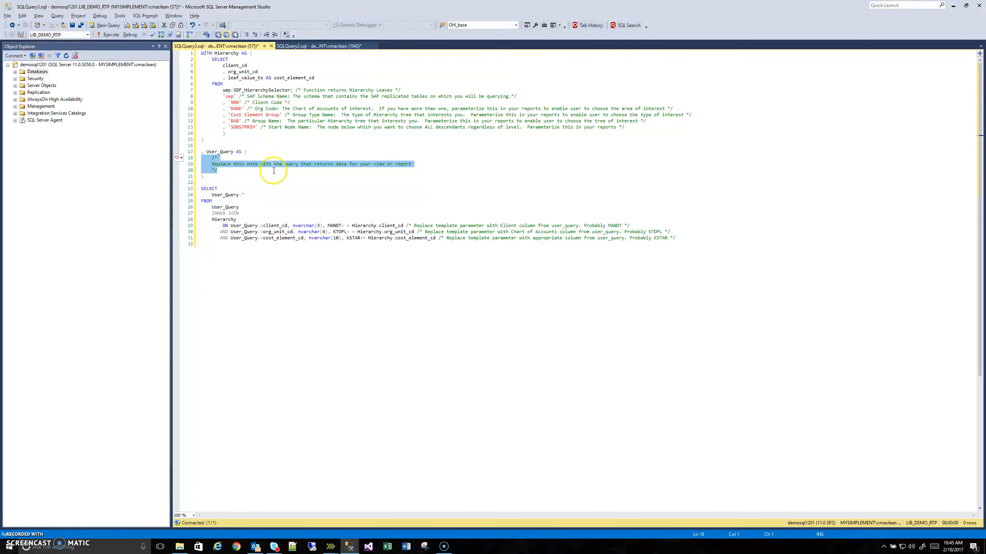
pyautogui.click(242, 241)
pyautogui.moveTo(242, 241); pyautogui.dragTo(201, 189)
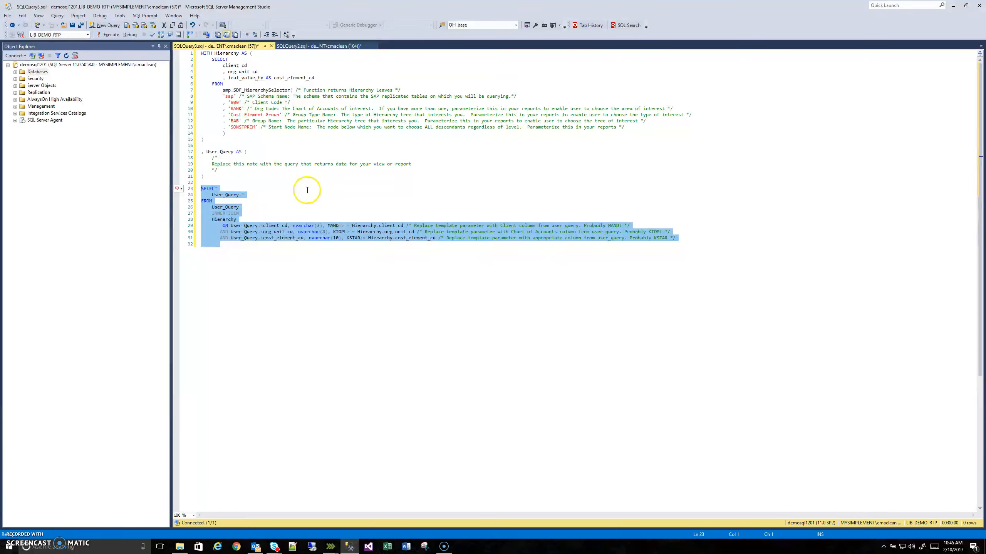
pyautogui.moveTo(217, 171); pyautogui.dragTo(185, 163)
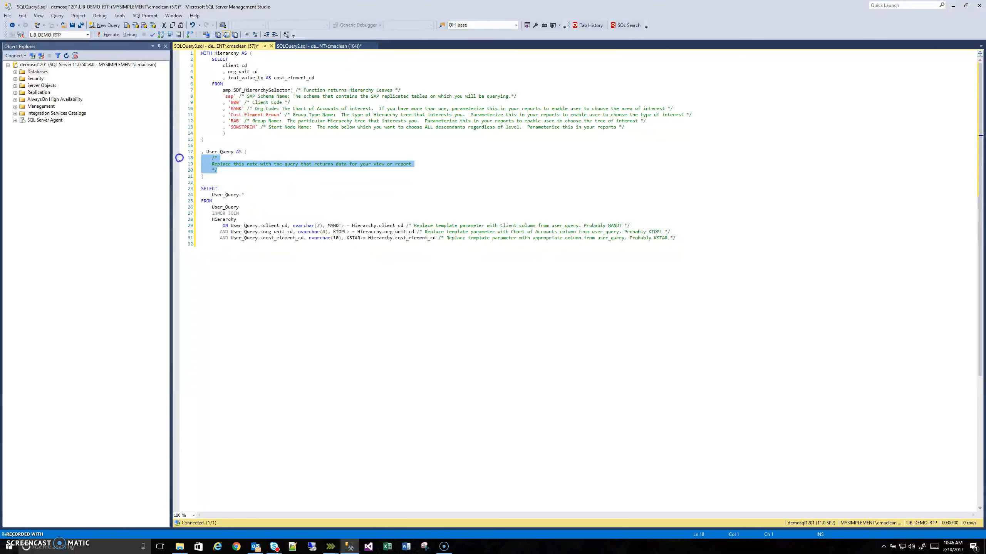
pyautogui.moveTo(226, 134); pyautogui.dragTo(180, 59)
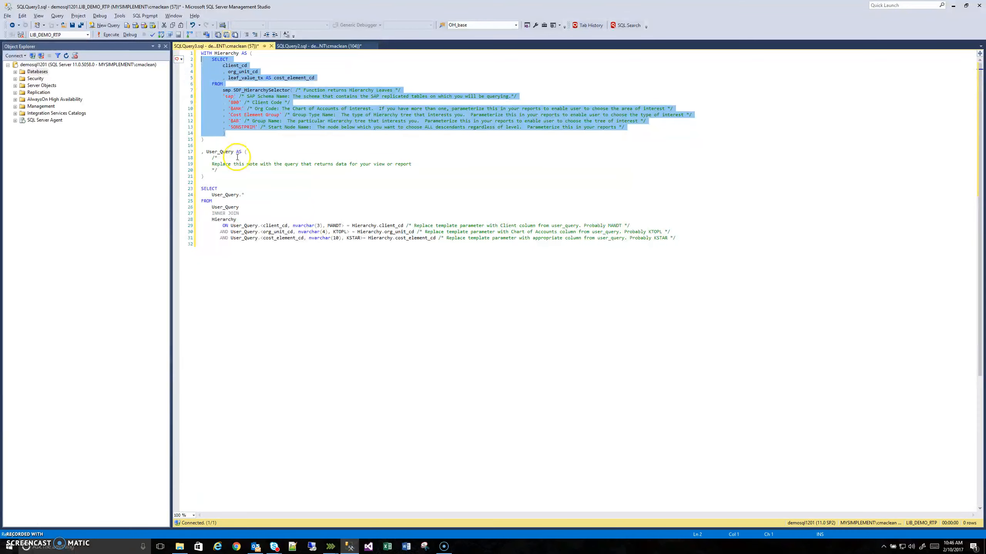
pyautogui.click(267, 182)
# - Open SQLQuery2.sql, which holds the completed version of the script, and execute the whole query
pyautogui.click(299, 49)
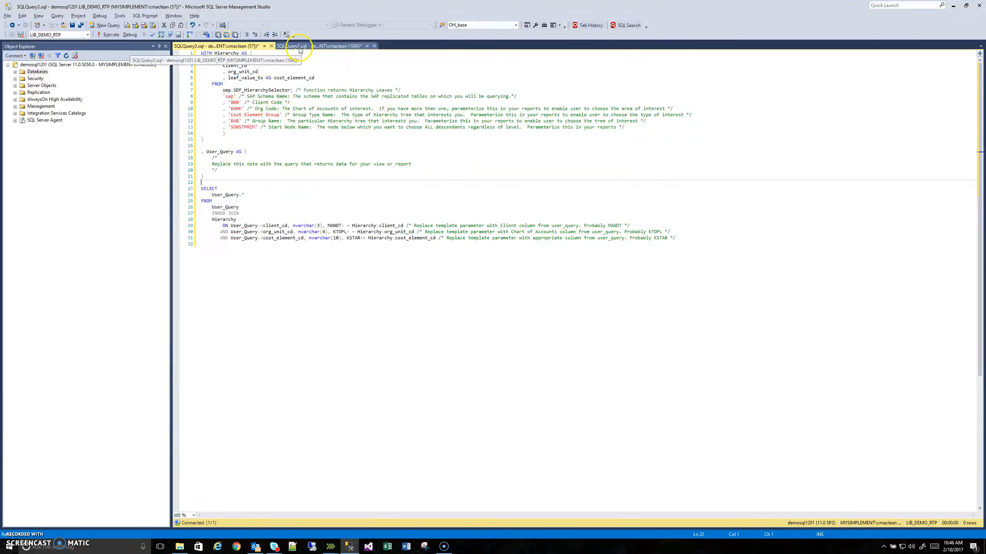
pyautogui.press('F5')
pyautogui.click(280, 171)
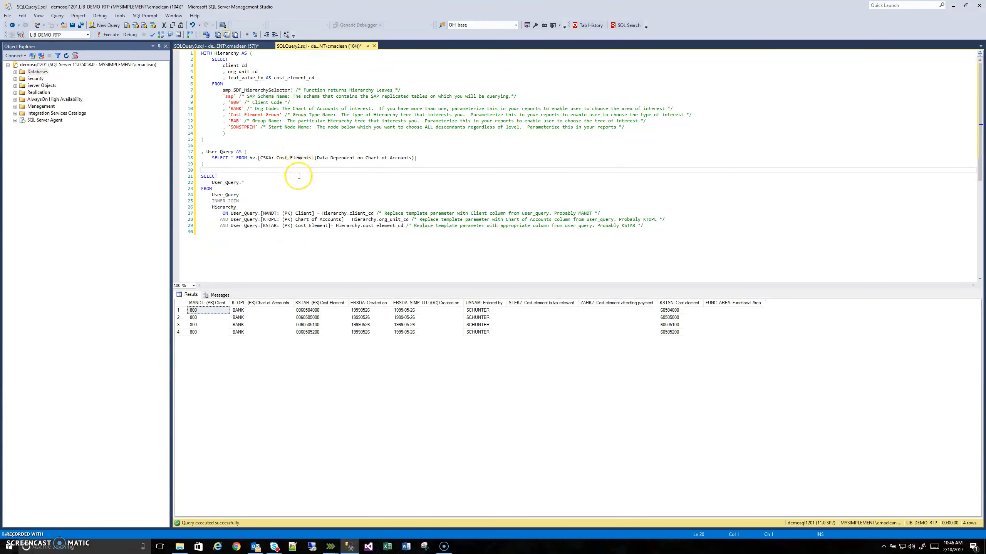
# - Execute only the SELECT inside the Hierarchy subquery that calls smp.SDF_HierarchySelector for the SONSTPRIM node
pyautogui.click(241, 128)
pyautogui.click(259, 140)
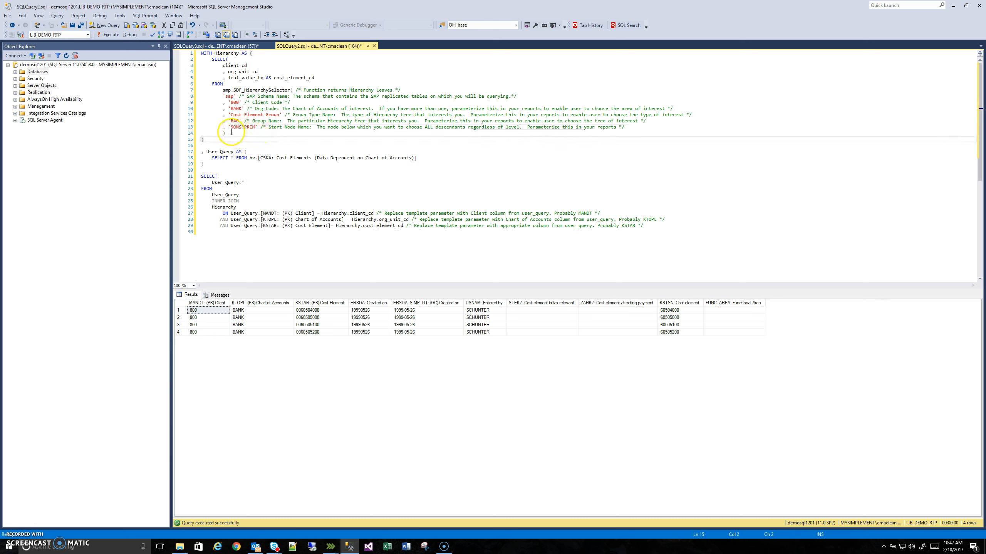
pyautogui.moveTo(231, 132); pyautogui.dragTo(194, 63)
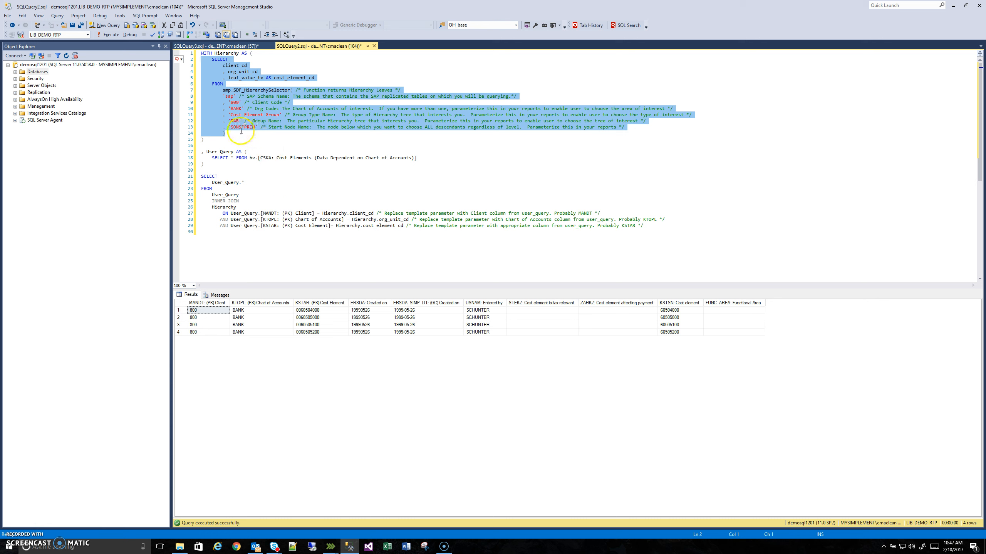
pyautogui.press('F5')
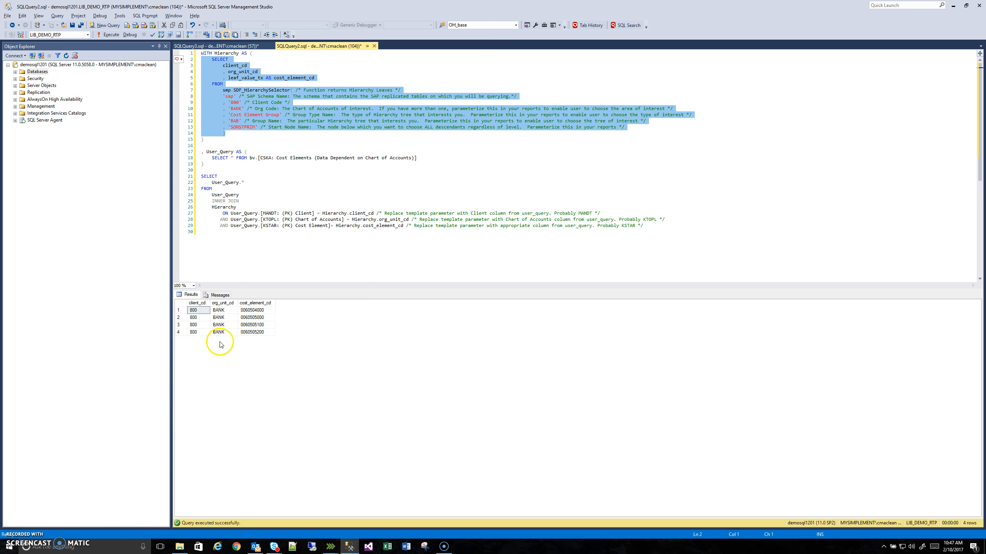
# - Switch to the Controlling Hierarchy Explorer and expand SONSTPRIM to compare its cost elements with the query results
pyautogui.click(330, 547)
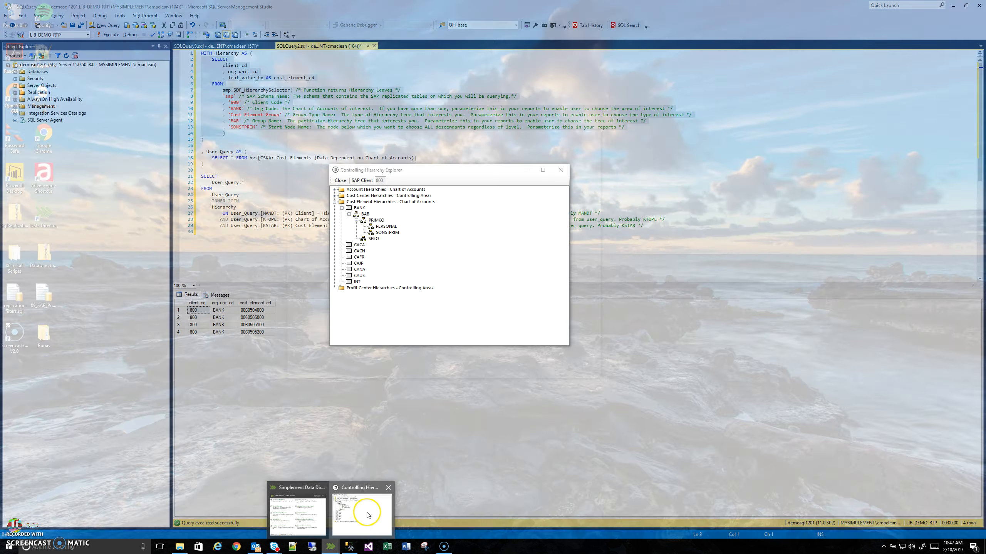
pyautogui.click(364, 520)
pyautogui.click(389, 232)
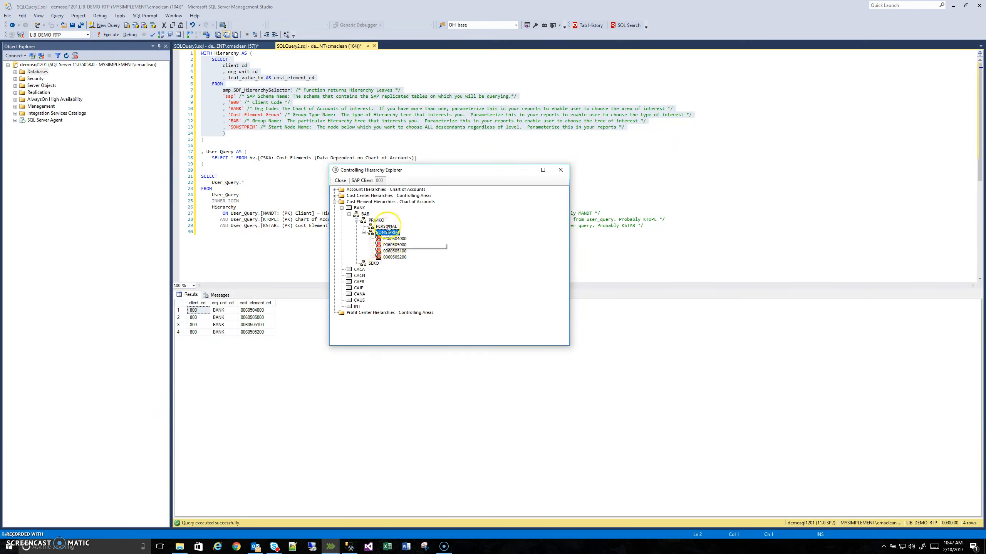
# - Return to SQL Server Management Studio and execute only the User_Query SELECT from bv.[CSKA: Cost Elements (Data Dependent on Chart of Accounts)]
pyautogui.click(422, 145)
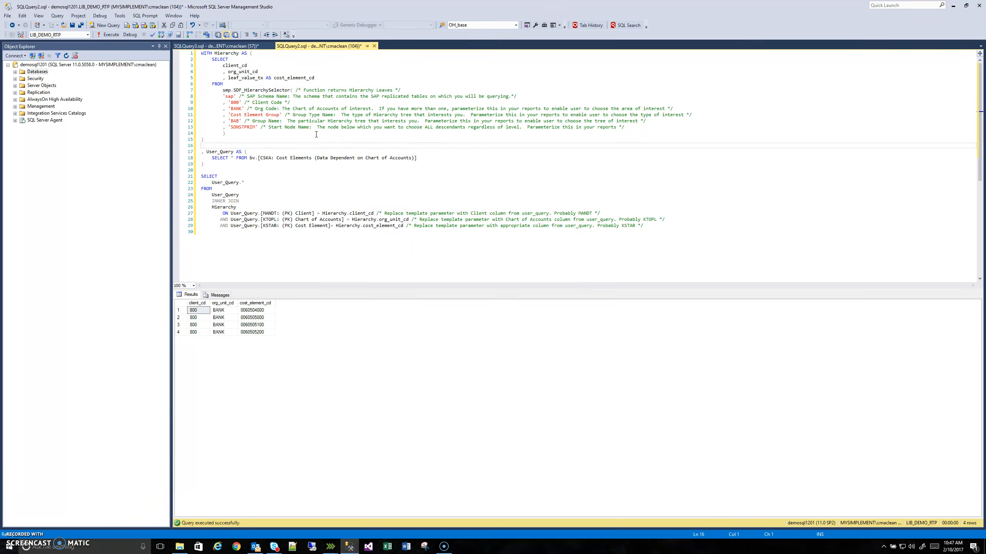
pyautogui.moveTo(419, 157); pyautogui.dragTo(233, 159)
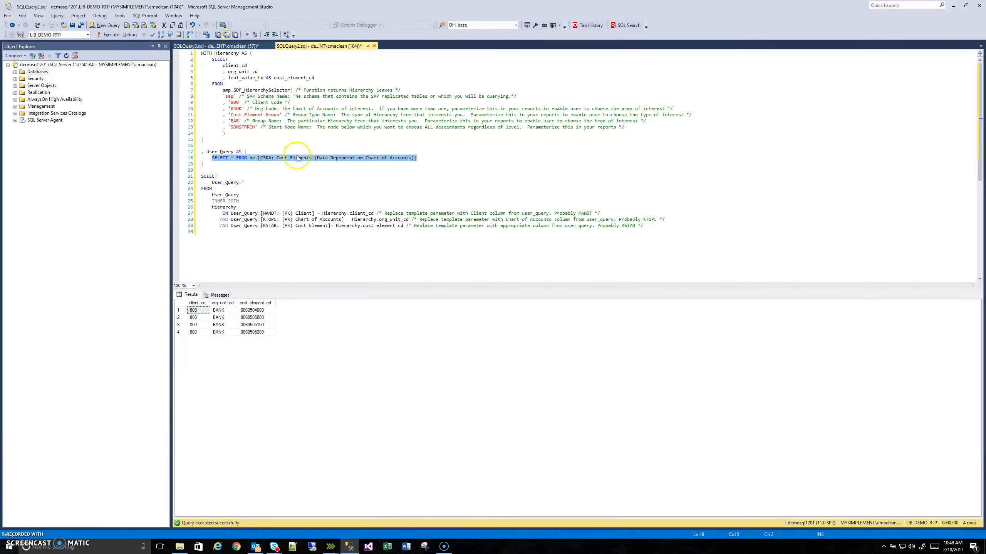
pyautogui.press('F5')
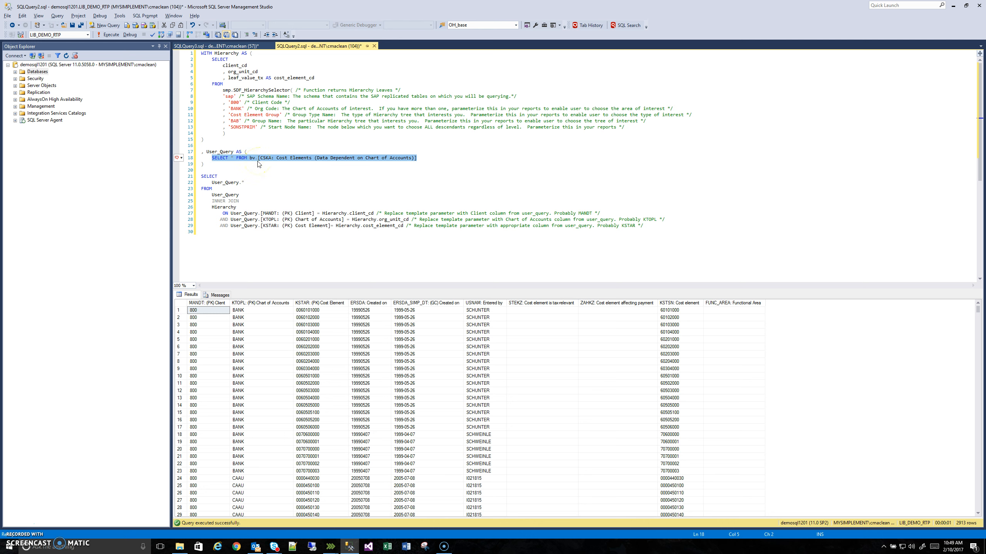
# - Examine the final SELECT that inner joins User_Query to Hierarchy, along with the CSKA query that supplies its cost element rows
pyautogui.click(219, 162)
pyautogui.moveTo(236, 227); pyautogui.dragTo(193, 175)
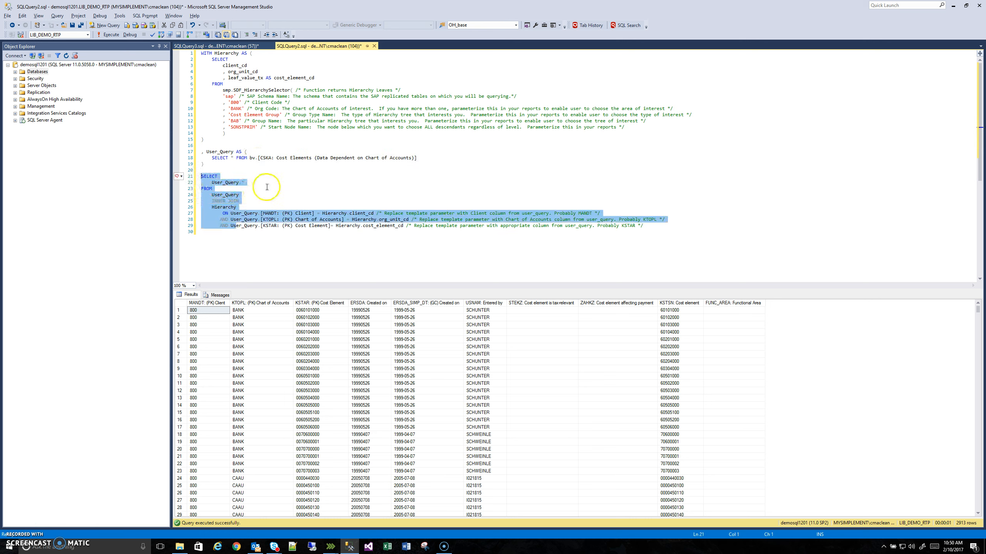
pyautogui.click(298, 188)
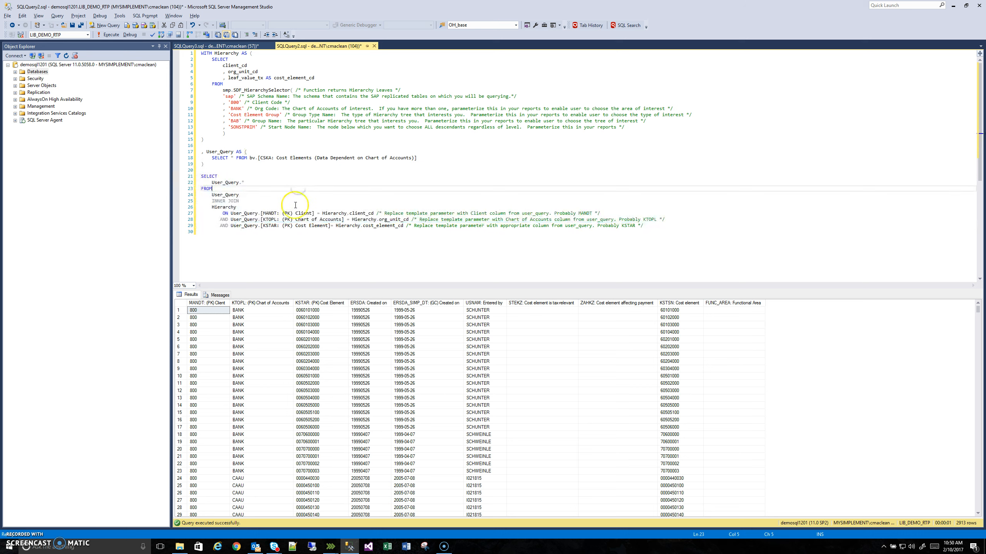
pyautogui.moveTo(212, 201); pyautogui.dragTo(238, 200)
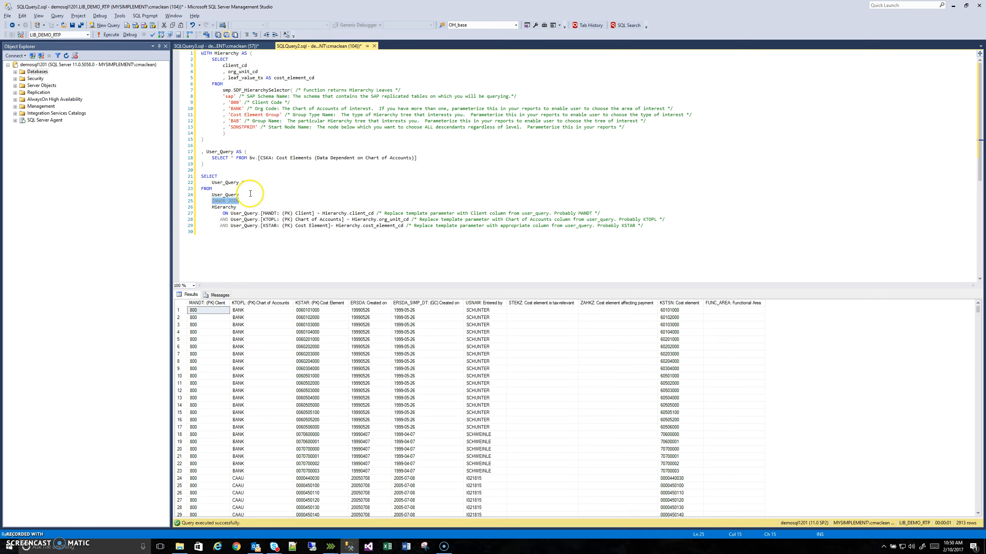
pyautogui.moveTo(417, 157); pyautogui.dragTo(201, 158)
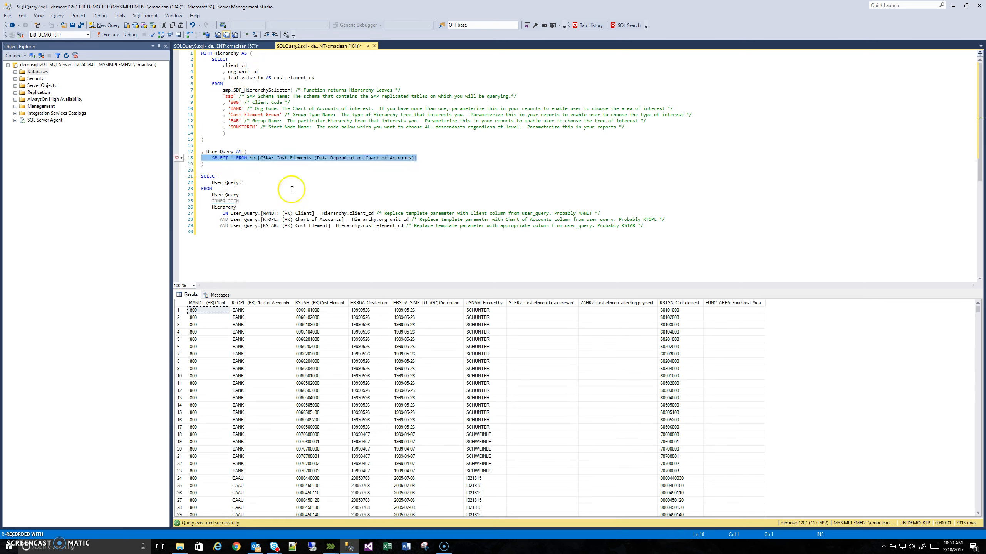
# - Check the SONSTPRIM start node and execute the whole script to filter the cost elements by that hierarchy
pyautogui.click(257, 232)
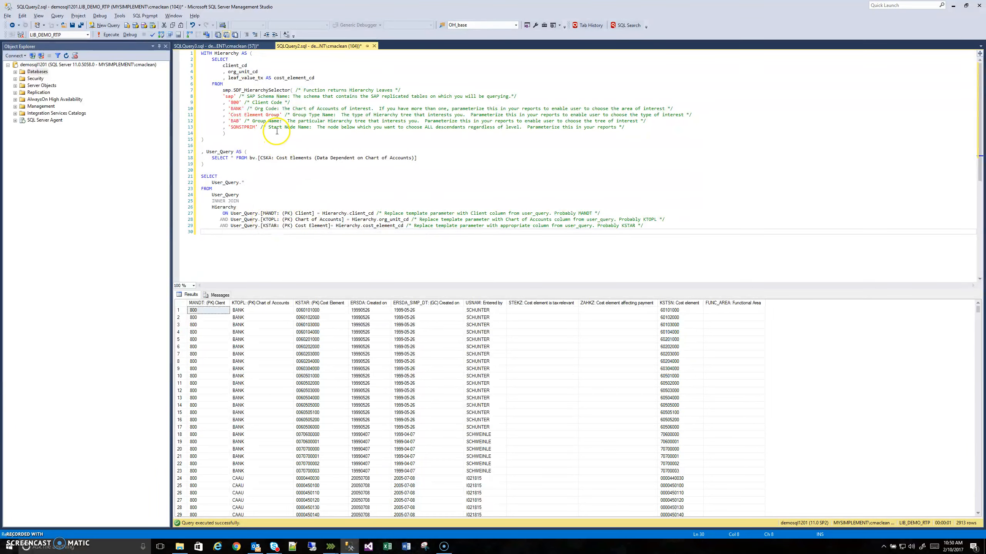
pyautogui.doubleClick(243, 127)
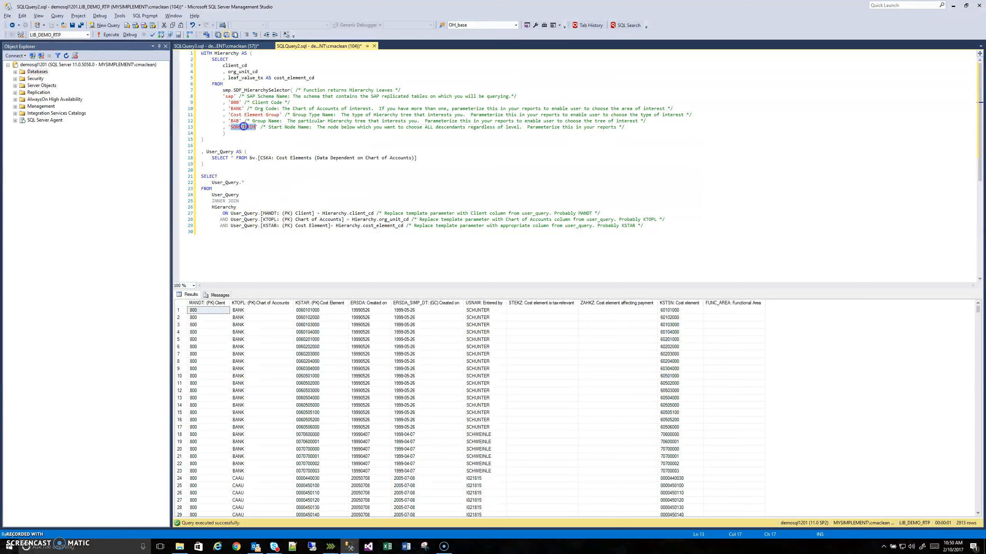
pyautogui.click(287, 189)
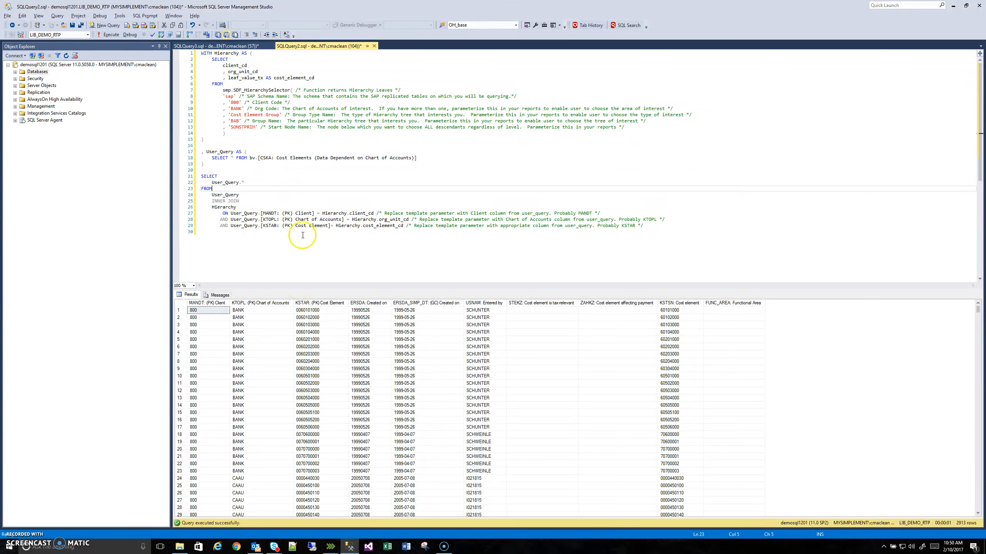
pyautogui.click(323, 195)
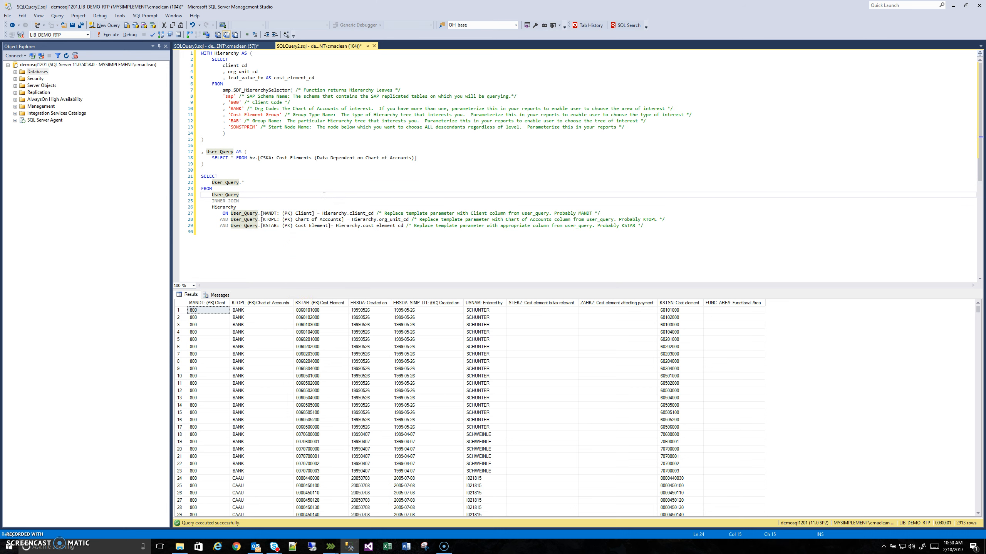
pyautogui.press('F5')
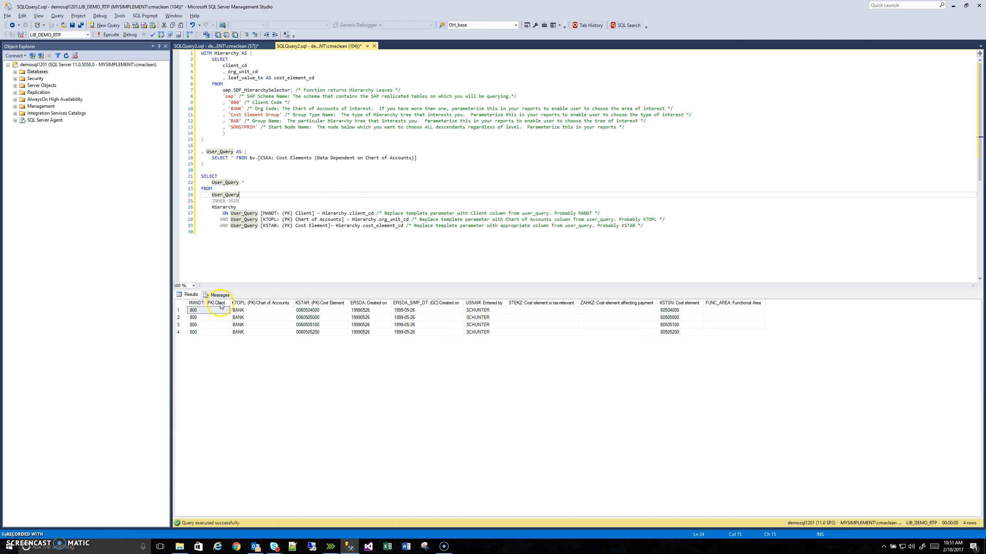
# - Examine the CSKA view reference, the Hierarchy join conditions and the start node parameter behind the filtered results
pyautogui.doubleClick(266, 158)
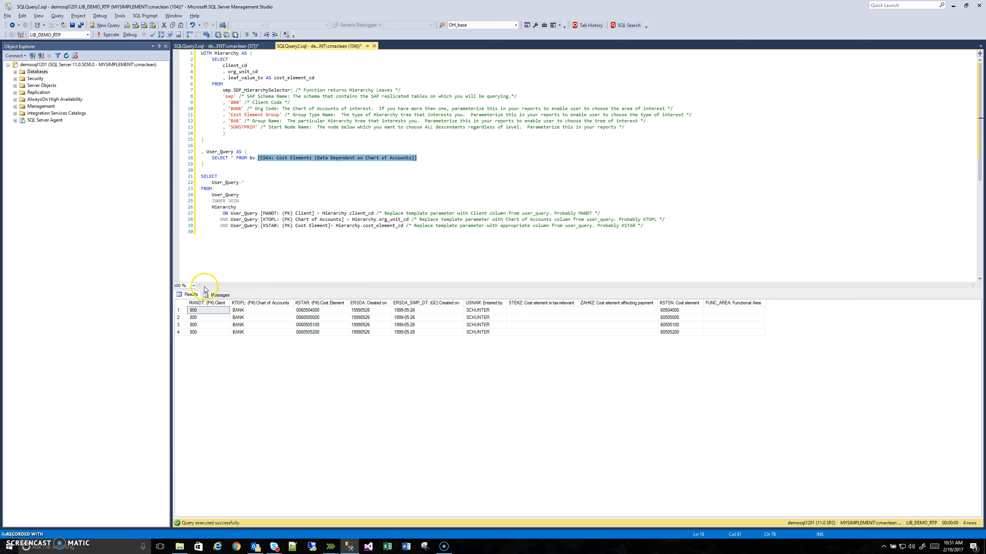
pyautogui.moveTo(223, 207); pyautogui.dragTo(435, 228)
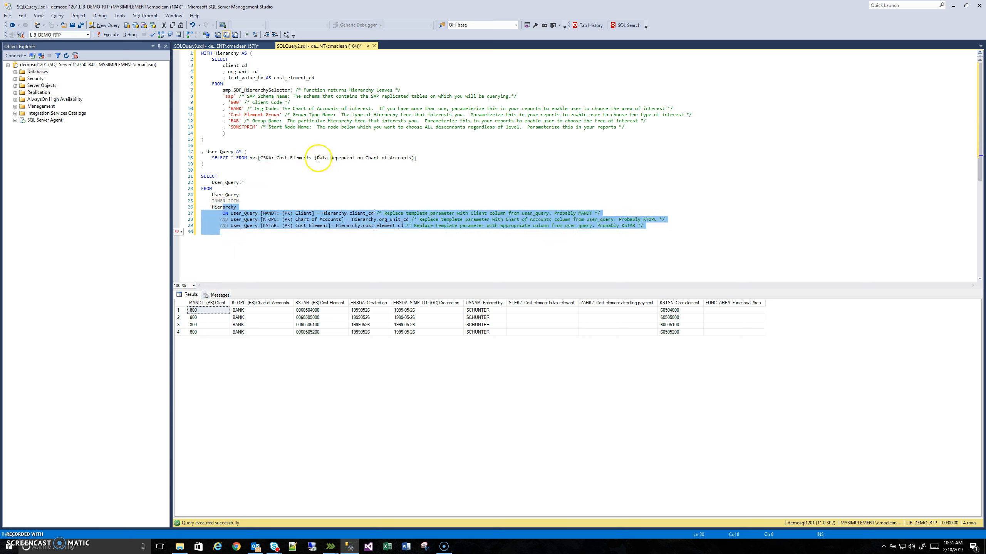
pyautogui.doubleClick(247, 126)
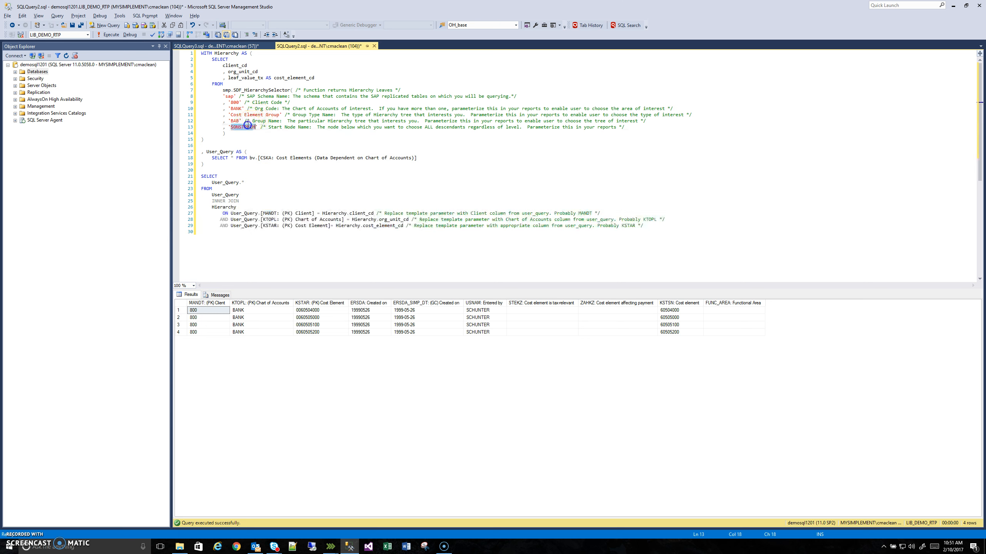
pyautogui.click(394, 187)
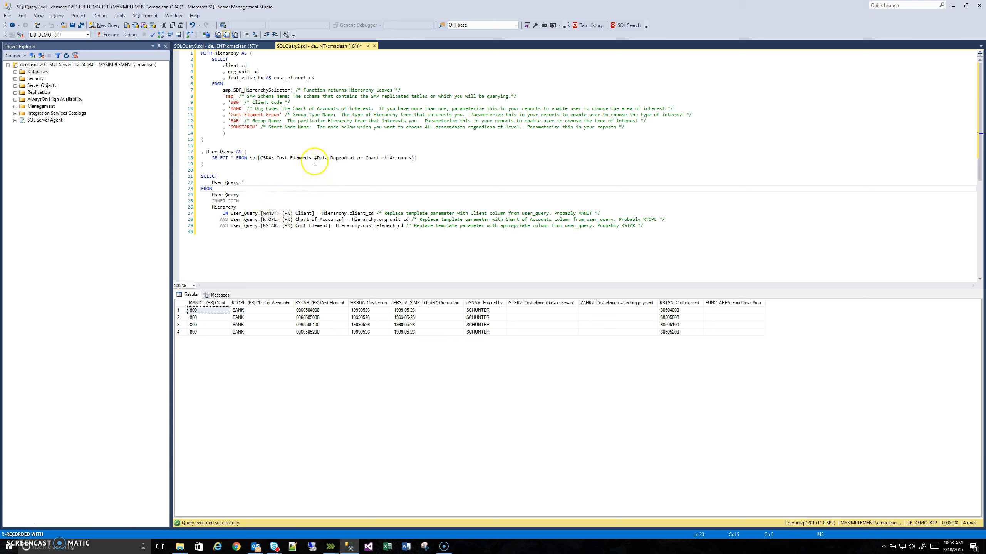
# - Review the Hierarchy subquery, the User_Query subquery and the final join in turn, and select all rows in the result grid
pyautogui.moveTo(311, 160)
pyautogui.moveTo(430, 157); pyautogui.dragTo(178, 59)
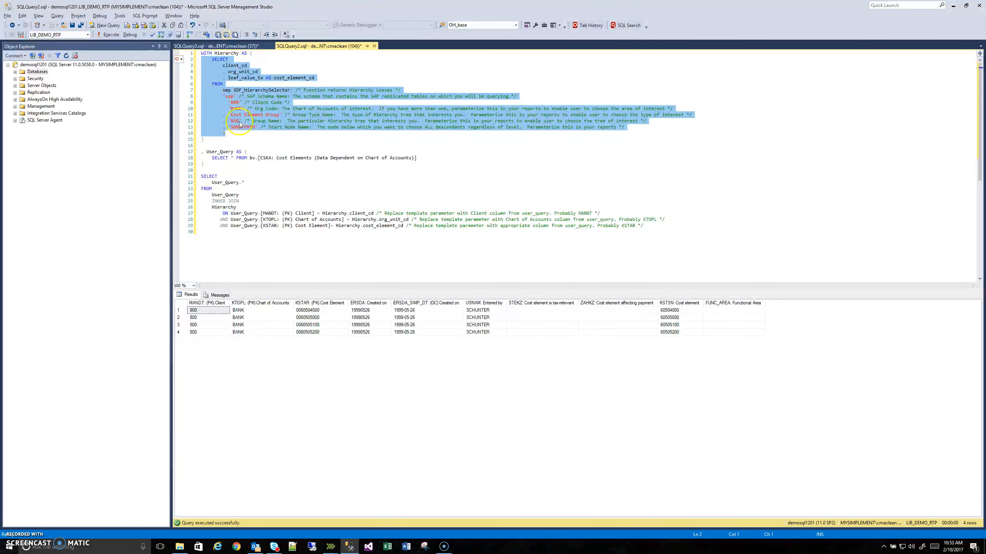
pyautogui.click(407, 138)
pyautogui.moveTo(425, 154); pyautogui.dragTo(205, 157)
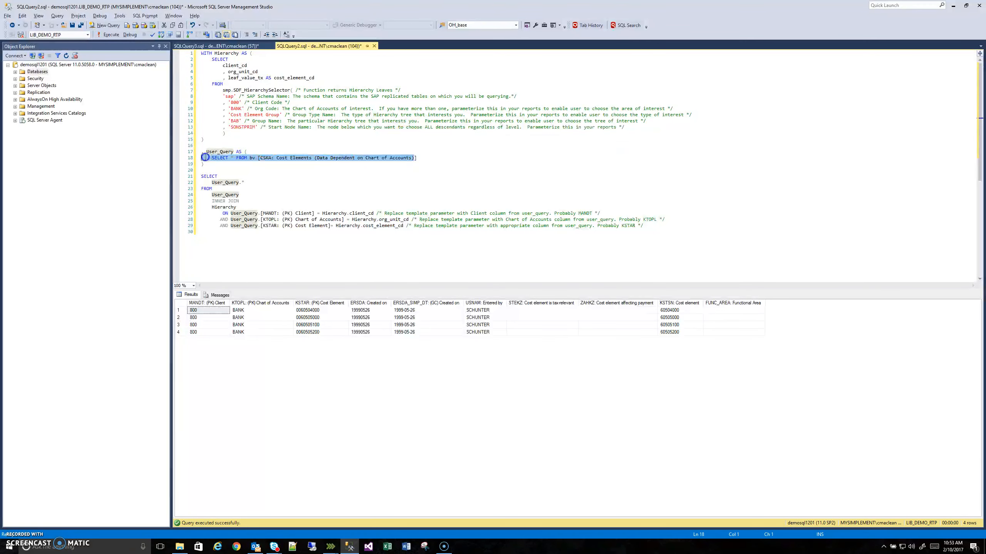
pyautogui.click(295, 148)
pyautogui.moveTo(282, 235); pyautogui.dragTo(190, 179)
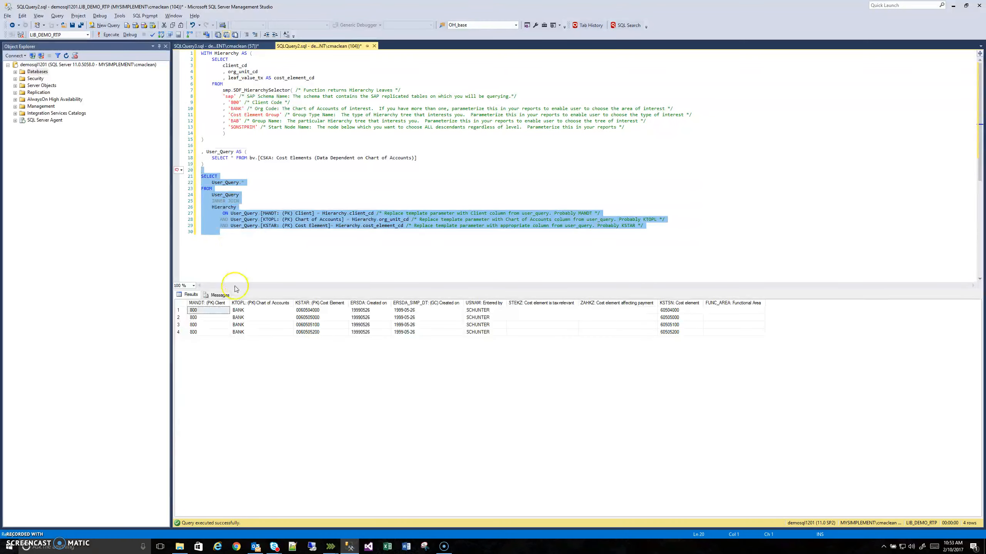
pyautogui.click(183, 305)
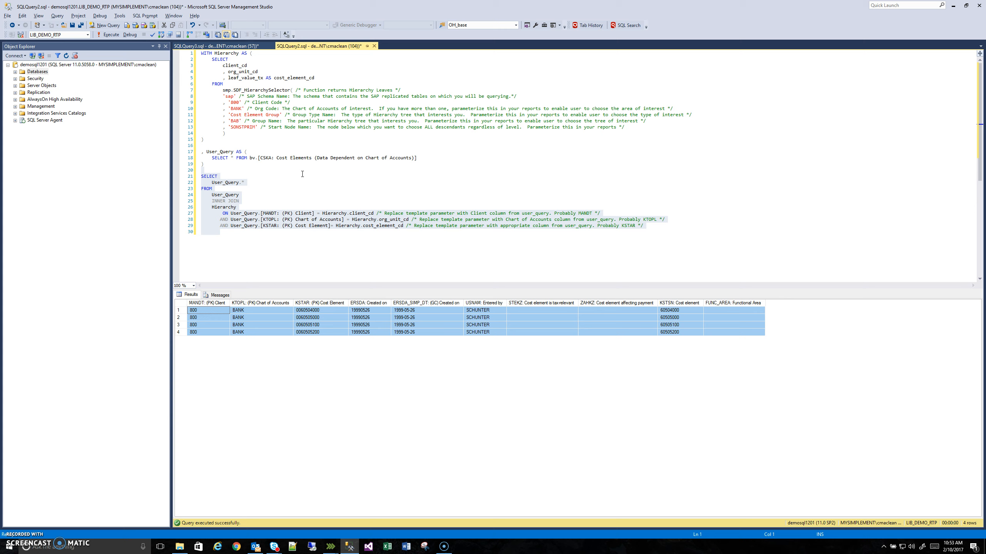
# - Switch to the Controlling Hierarchy Explorer and collapse Cost Element Hierarchies - Chart of Accounts
pyautogui.click(348, 546)
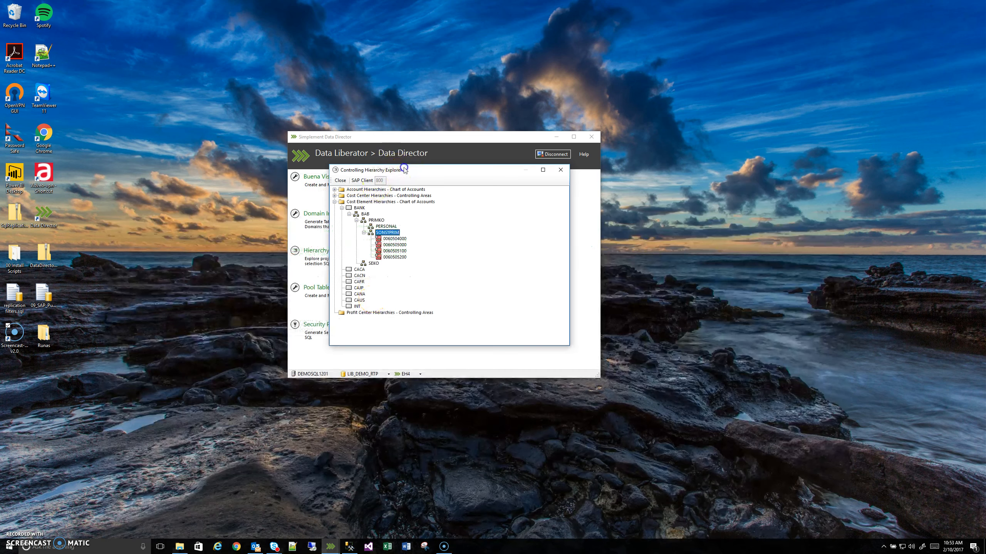
pyautogui.moveTo(407, 172); pyautogui.dragTo(398, 174)
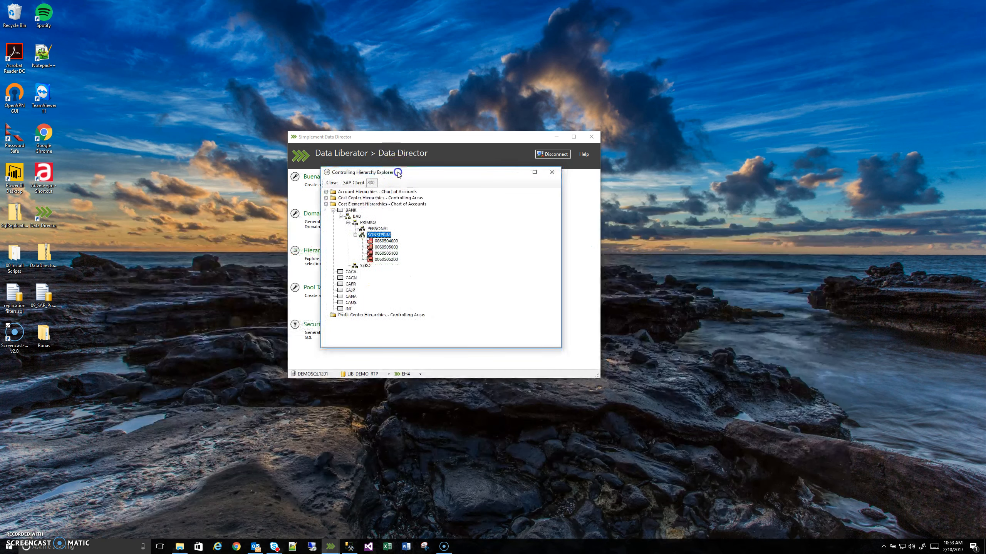
pyautogui.click(326, 204)
pyautogui.click(347, 208)
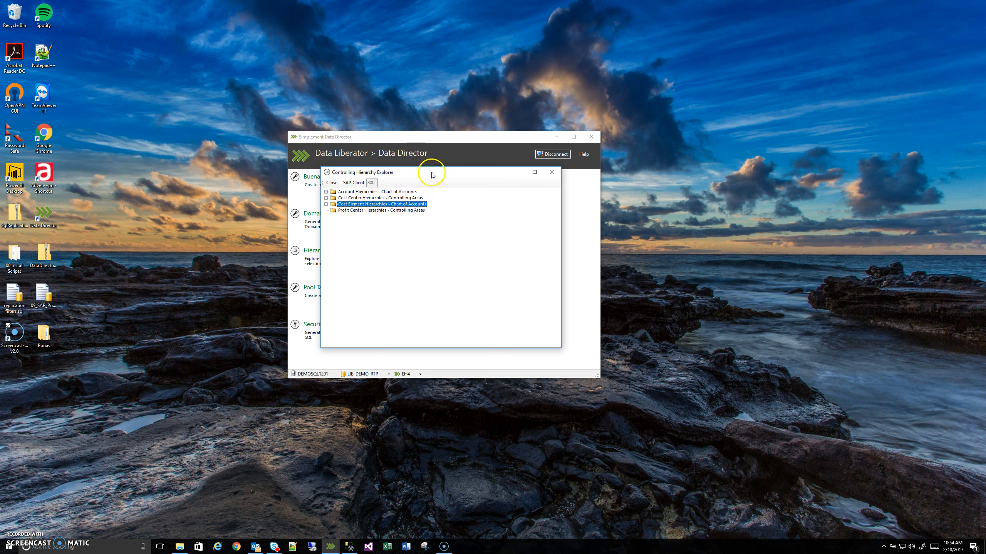
pyautogui.moveTo(433, 175); pyautogui.dragTo(437, 180)
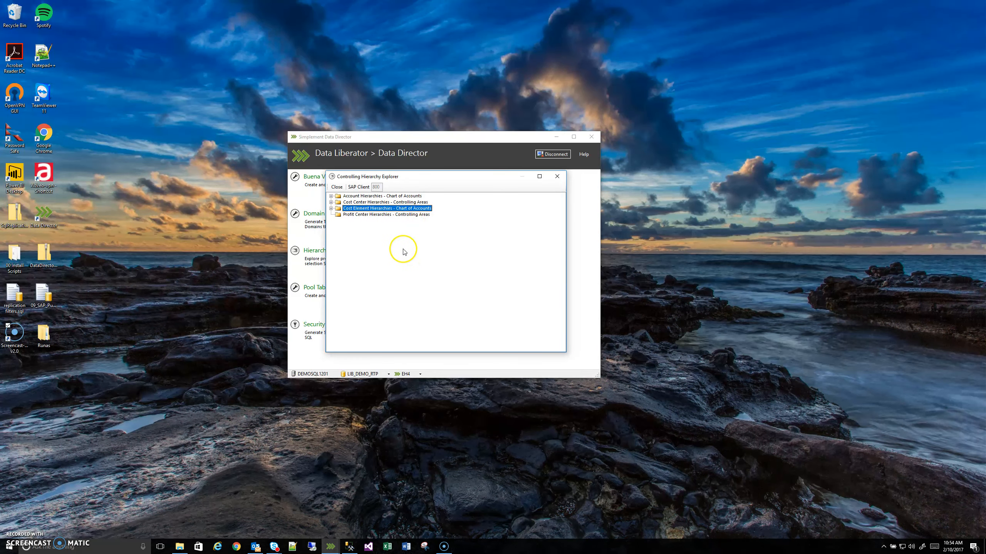